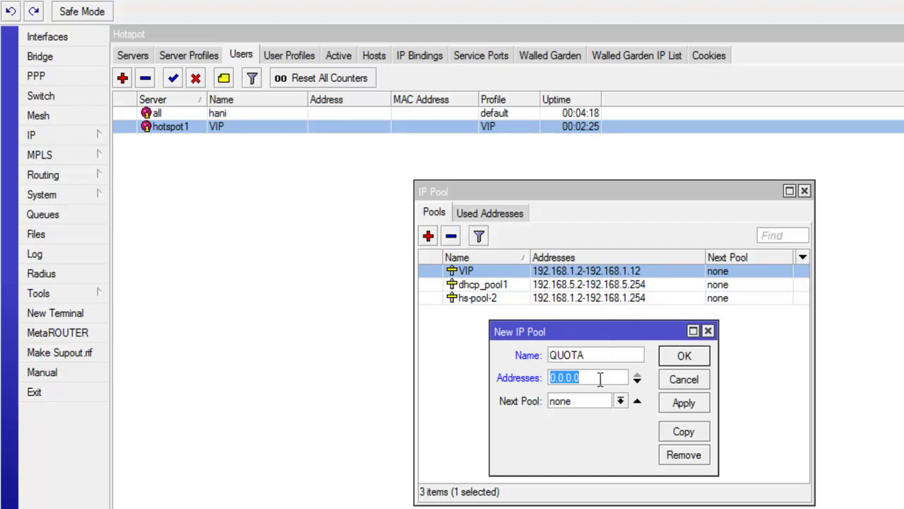
Step: Give the QUOTA pool the range 192.168.1.13-192.168.1.26, apply it, and return to the Hotspot window
{"action": "type", "text": "192.168.1."}
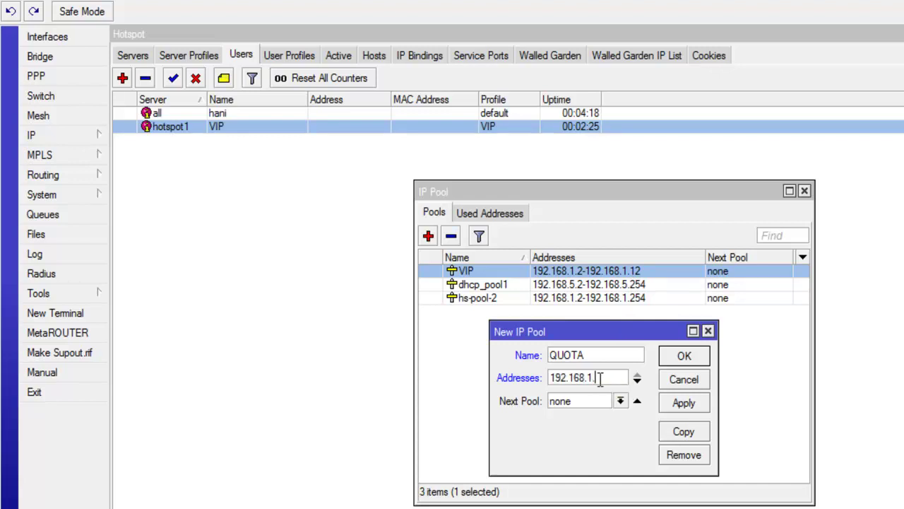
{"action": "type", "text": "13-192"}
{"action": "type", "text": ".168"}
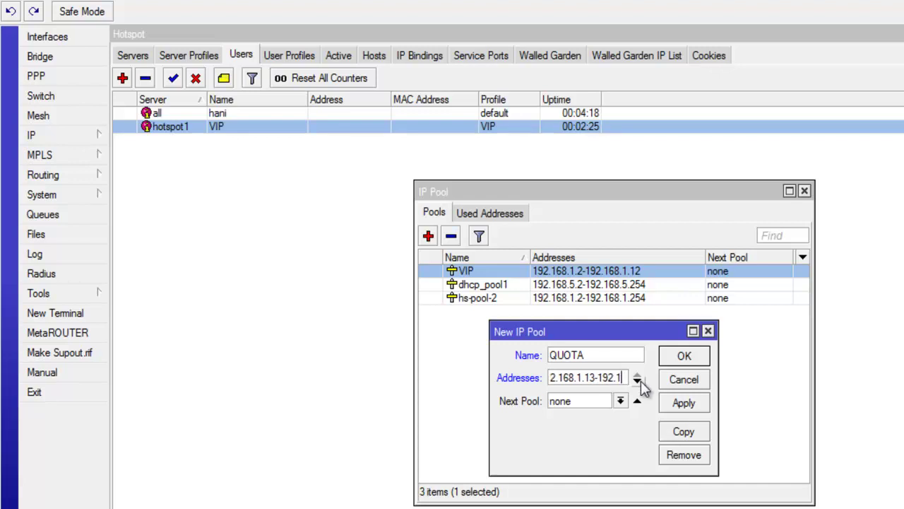
{"action": "type", "text": ".1.26"}
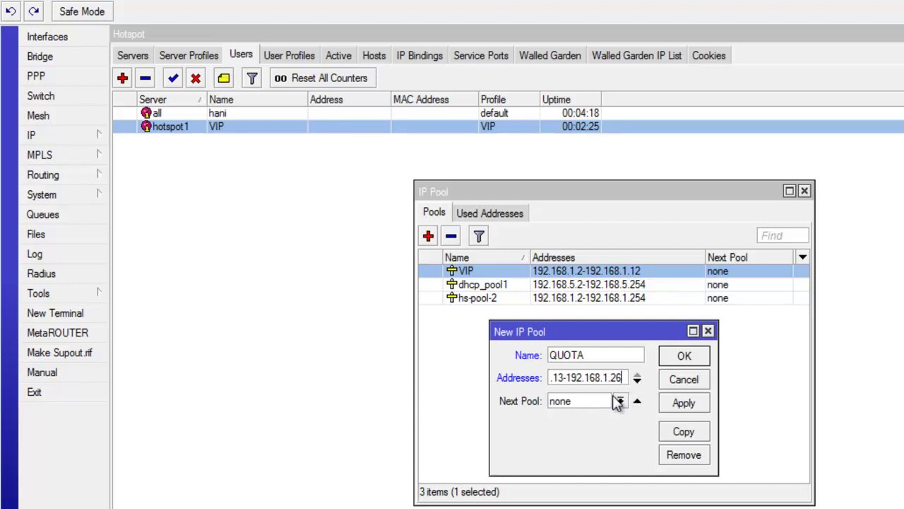
{"action": "left_click", "coordinate": [680, 404]}
{"action": "left_click", "coordinate": [684, 380]}
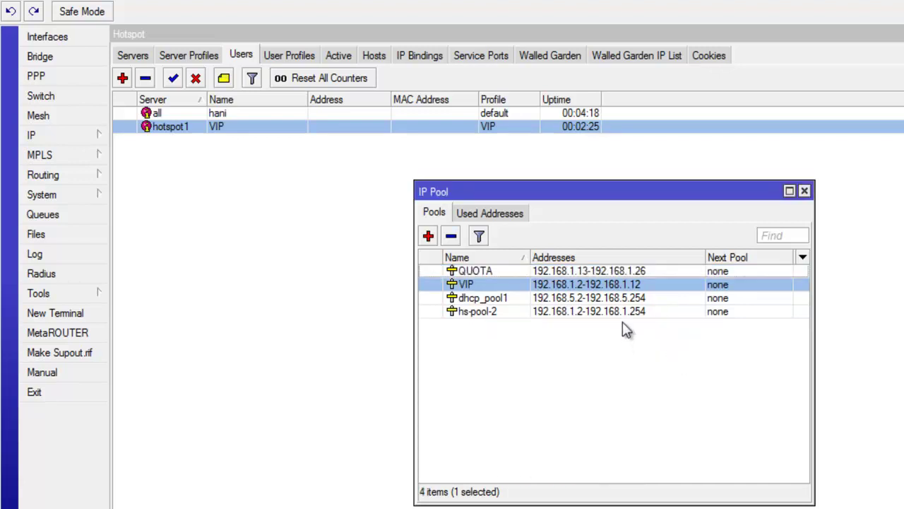
{"action": "left_click", "coordinate": [596, 272]}
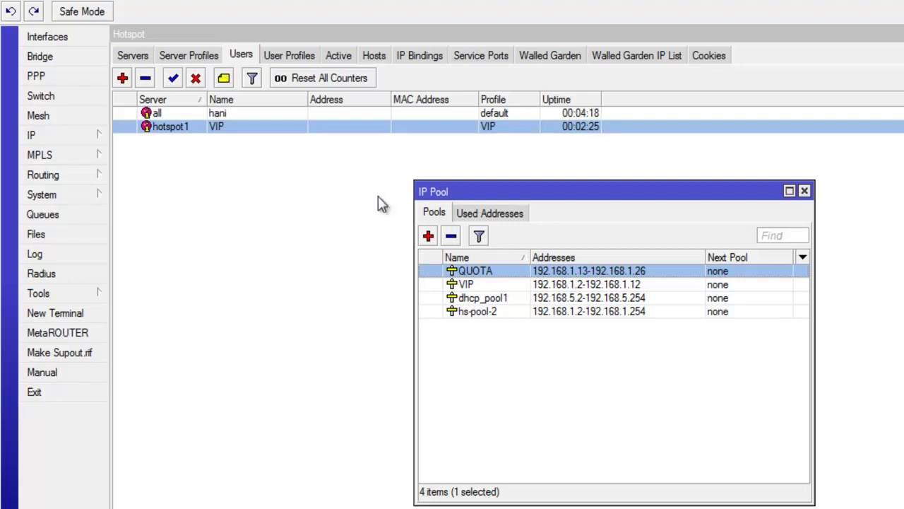
{"action": "left_click", "coordinate": [332, 37]}
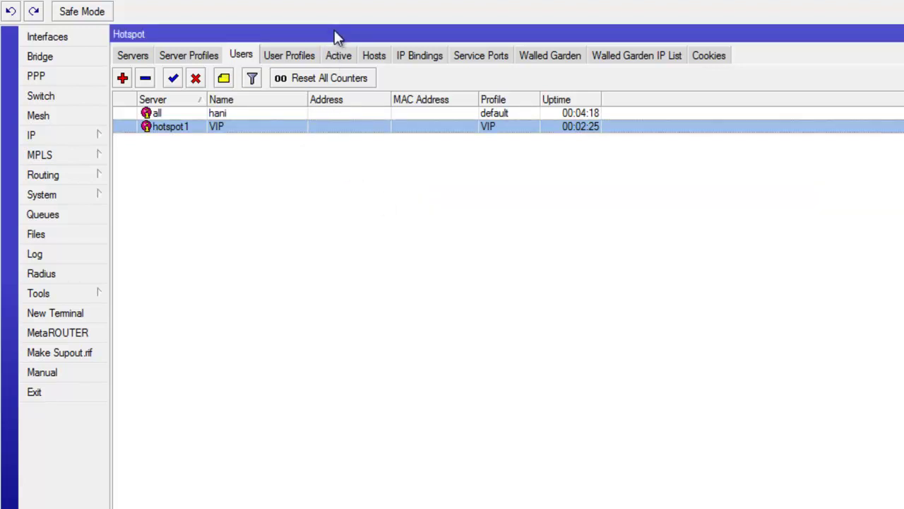
Step: Start a new hotspot user profile named QUOTA that uses the QUOTA address pool
{"action": "left_click", "coordinate": [268, 58]}
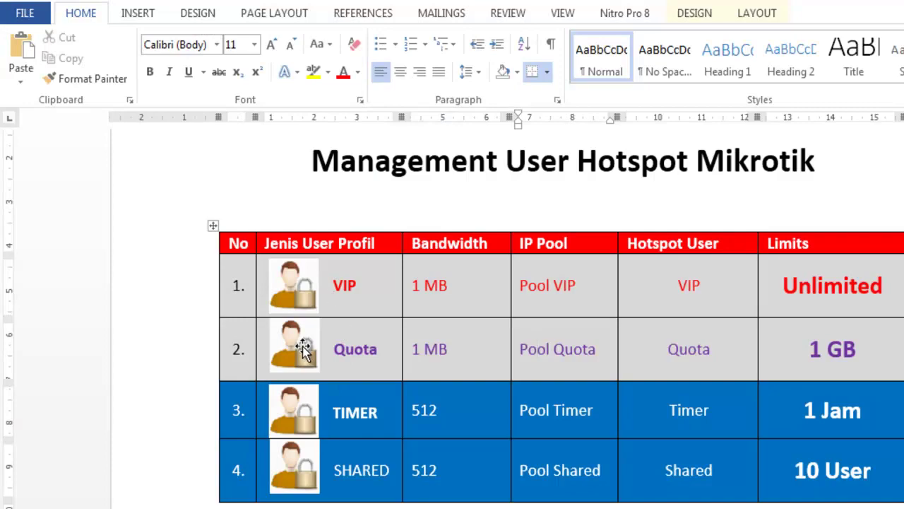
{"action": "left_click", "coordinate": [302, 348]}
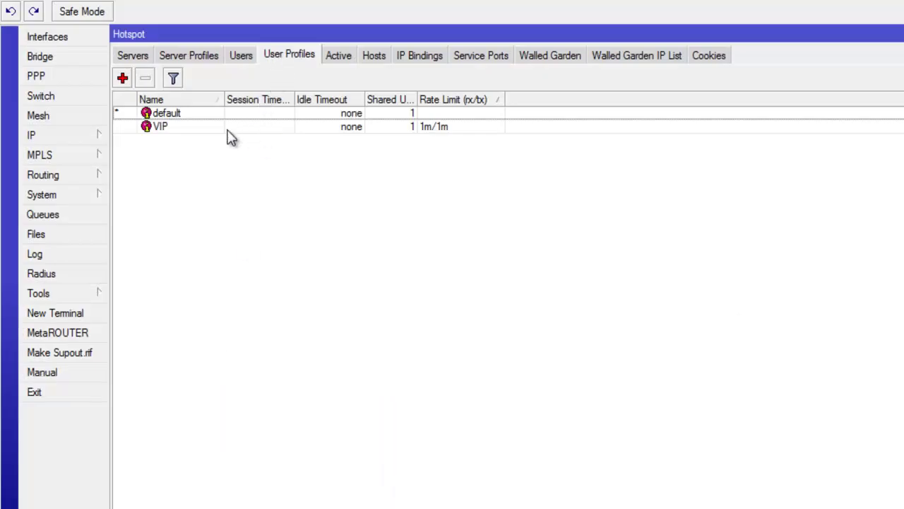
{"action": "left_click", "coordinate": [208, 128]}
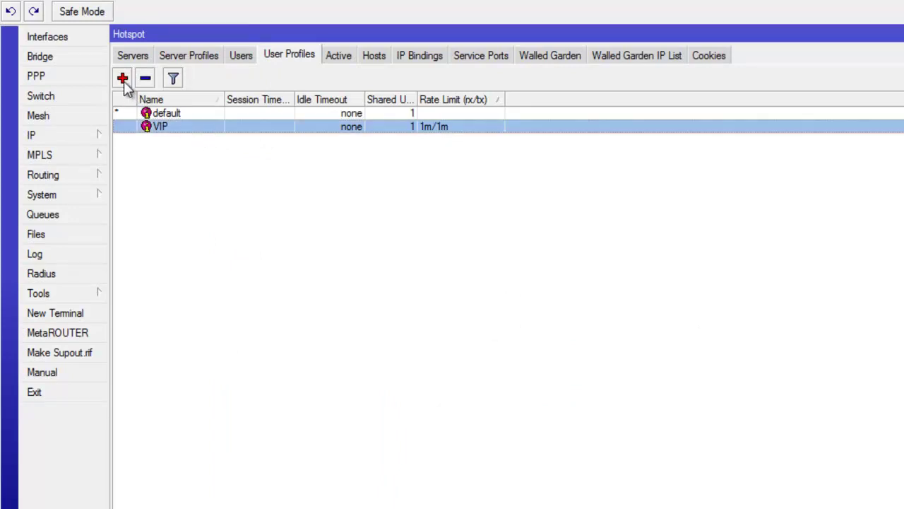
{"action": "left_click", "coordinate": [123, 78]}
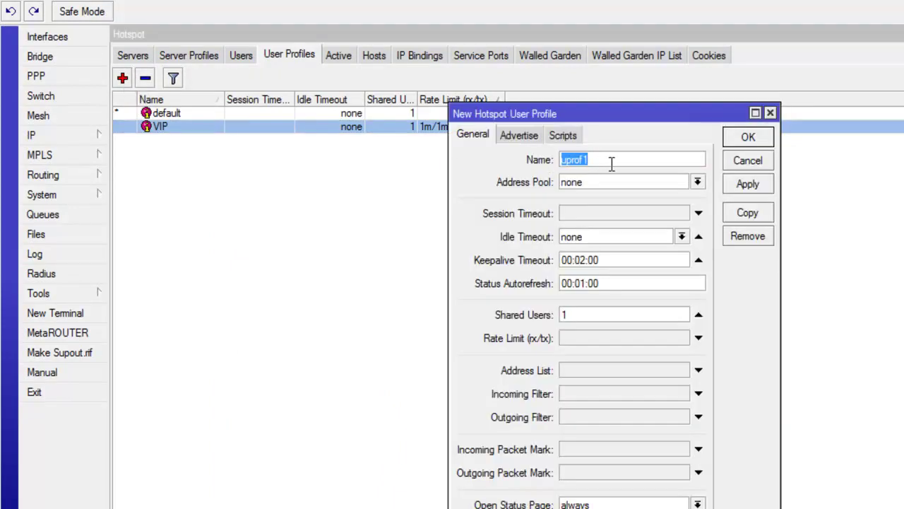
{"action": "type", "text": "QUOTA"}
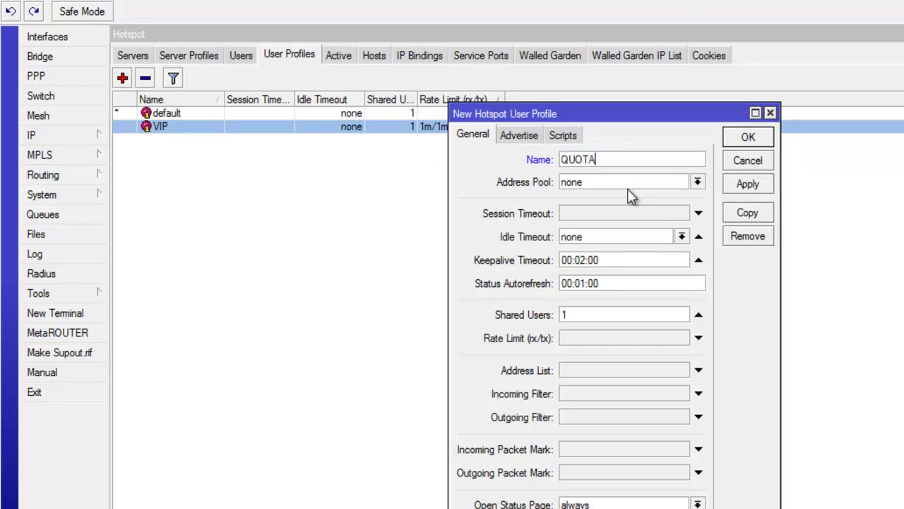
{"action": "left_click", "coordinate": [631, 190]}
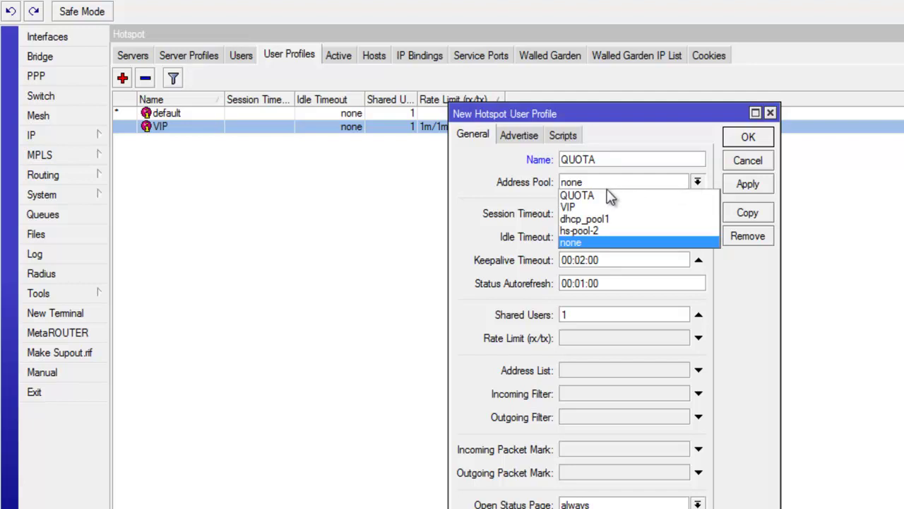
{"action": "left_click", "coordinate": [598, 195]}
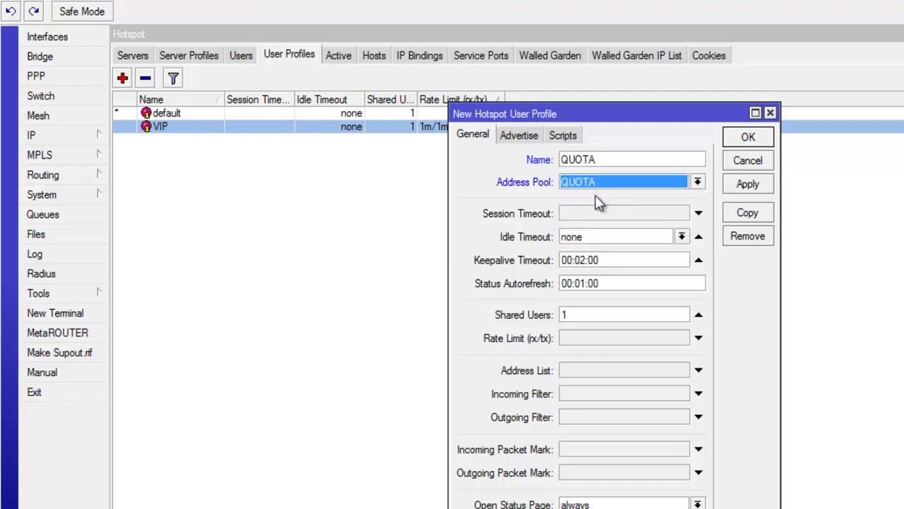
Step: Set the profile's shared users to 1 and its rate limit to 1m
{"action": "left_click", "coordinate": [584, 315]}
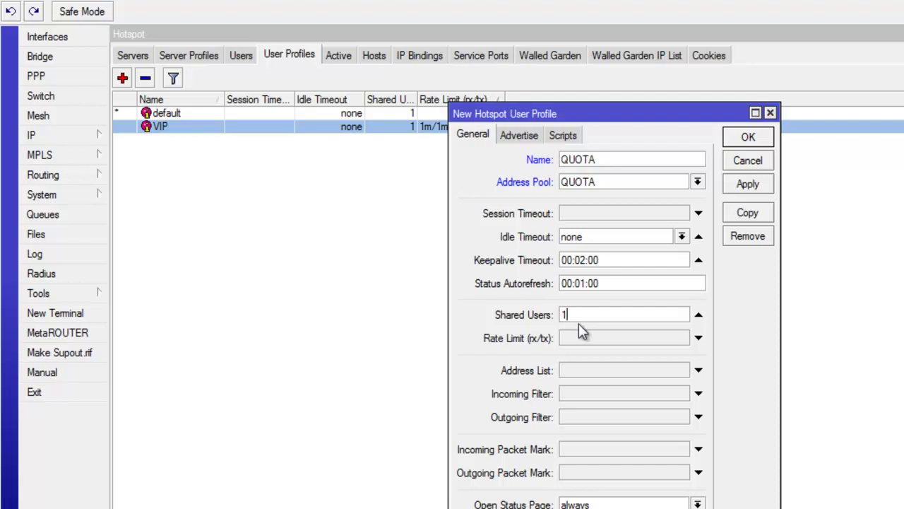
{"action": "type", "text": "0"}
{"action": "double_click", "coordinate": [585, 316]}
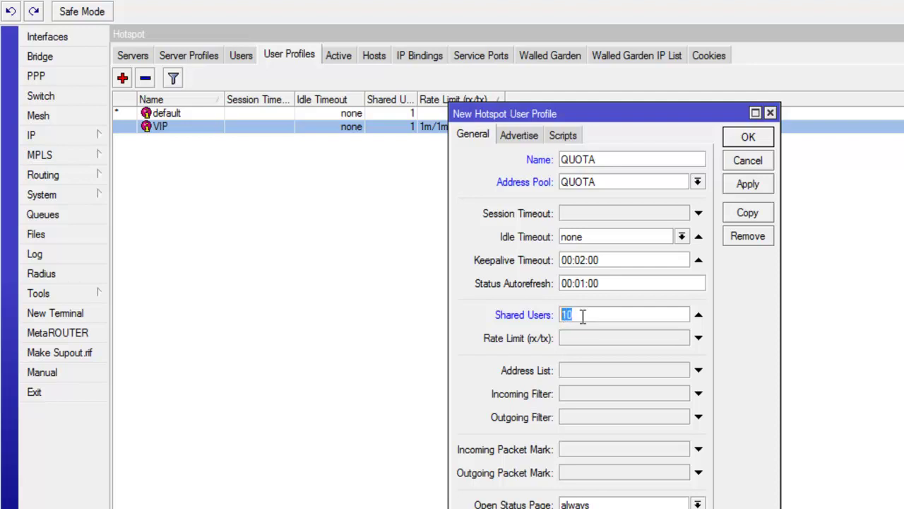
{"action": "type", "text": "1"}
{"action": "left_click", "coordinate": [591, 343]}
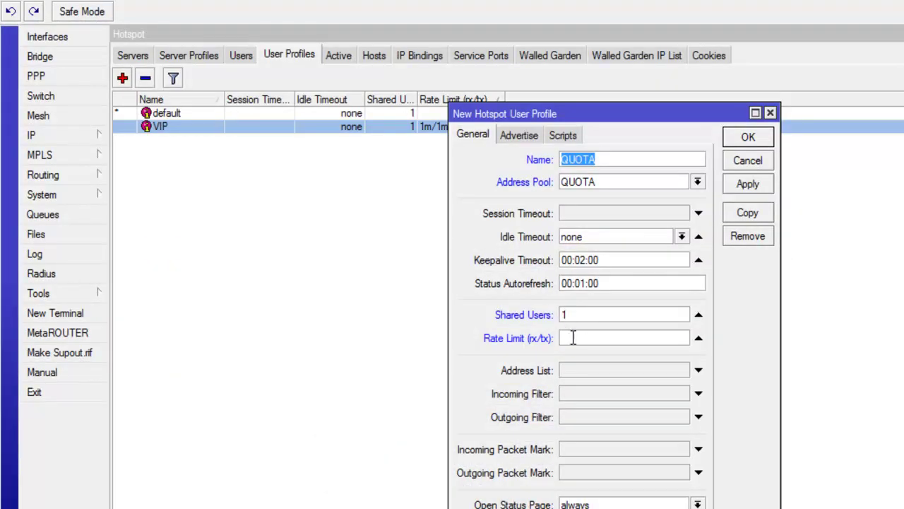
{"action": "left_click", "coordinate": [577, 337]}
{"action": "type", "text": "1m/1m"}
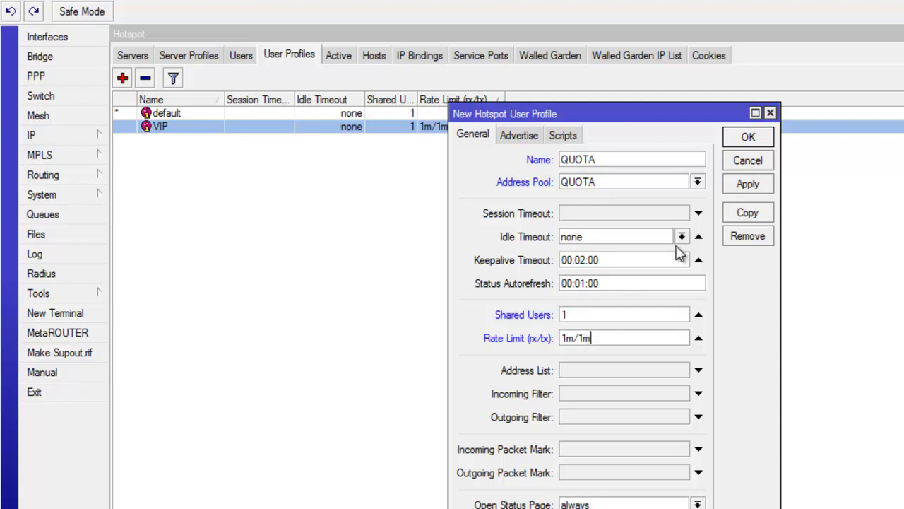
Step: Save the QUOTA profile, confirm it in the User Profiles list, and return to Users
{"action": "left_click", "coordinate": [745, 185]}
{"action": "left_click", "coordinate": [750, 140]}
{"action": "left_click", "coordinate": [408, 142]}
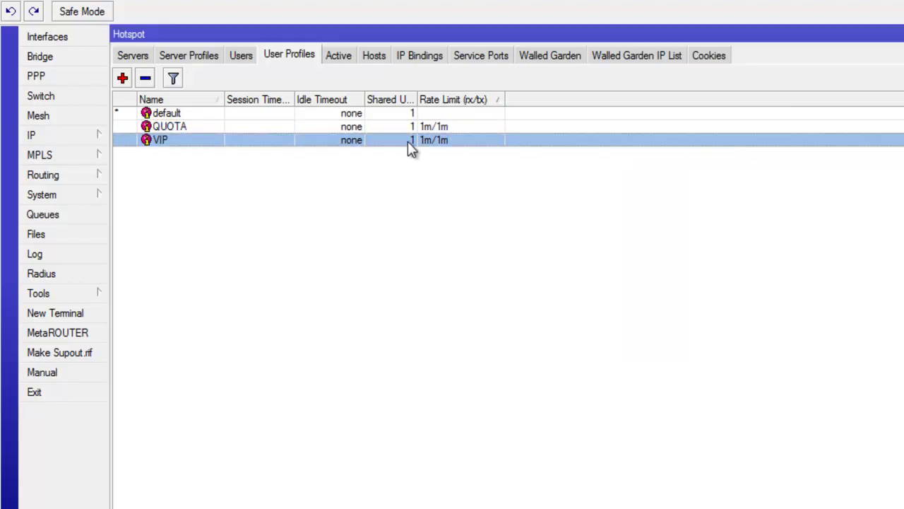
{"action": "left_click", "coordinate": [243, 57]}
{"action": "left_click", "coordinate": [290, 59]}
{"action": "left_click", "coordinate": [249, 128]}
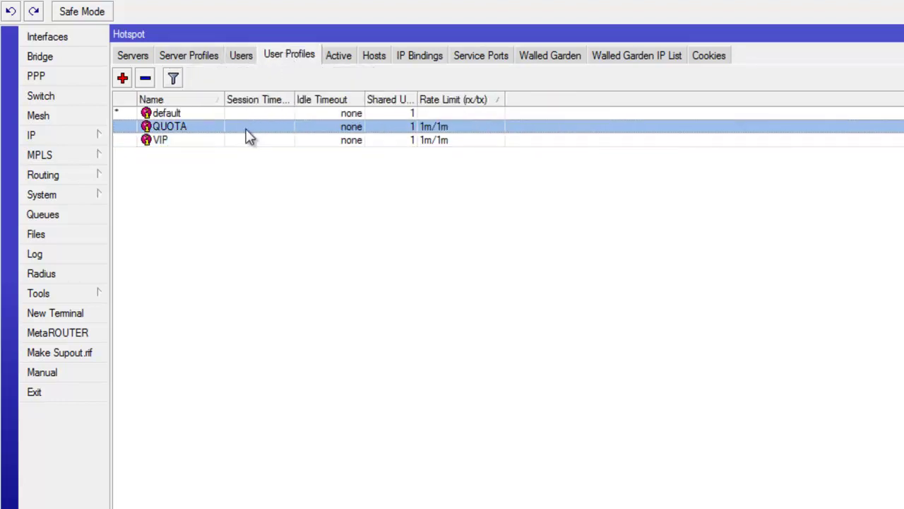
{"action": "left_click", "coordinate": [241, 57]}
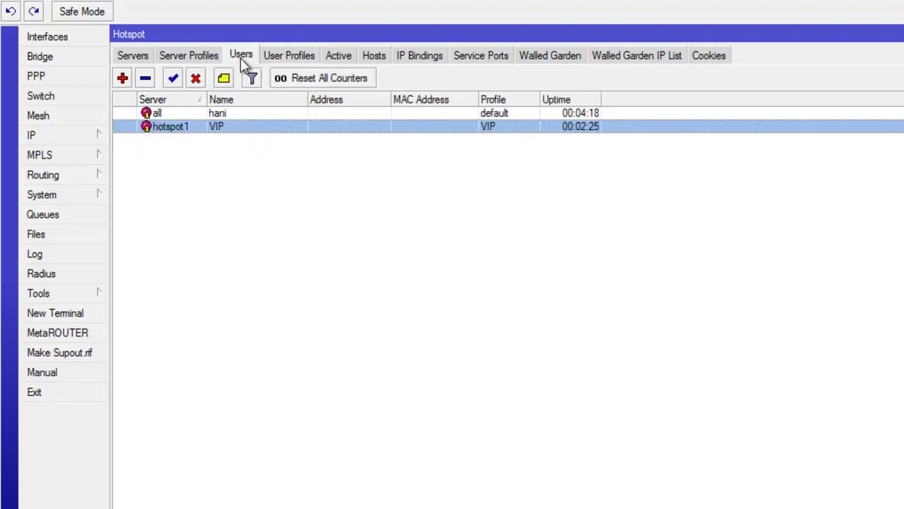
Step: Create a new hotspot user named QUOTA on server hotspot1
{"action": "left_click", "coordinate": [122, 77]}
{"action": "left_click", "coordinate": [393, 216]}
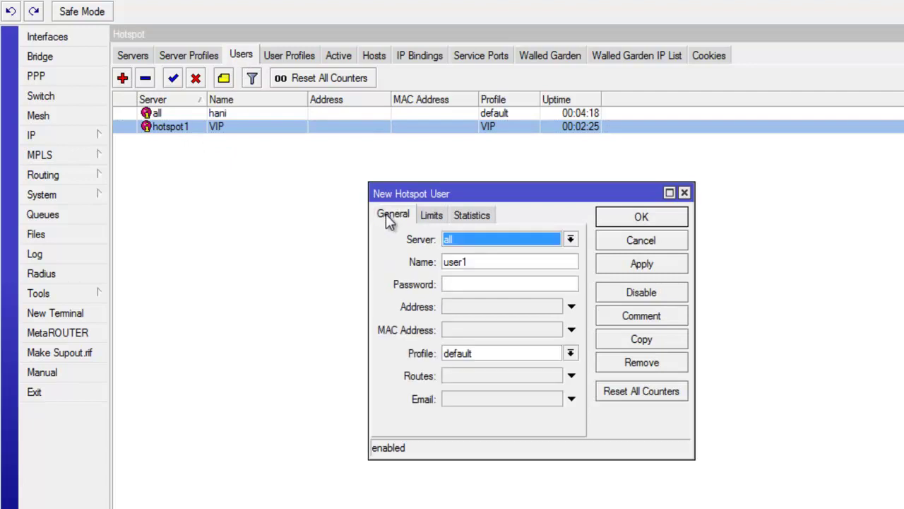
{"action": "left_click", "coordinate": [488, 240]}
{"action": "left_click", "coordinate": [486, 264]}
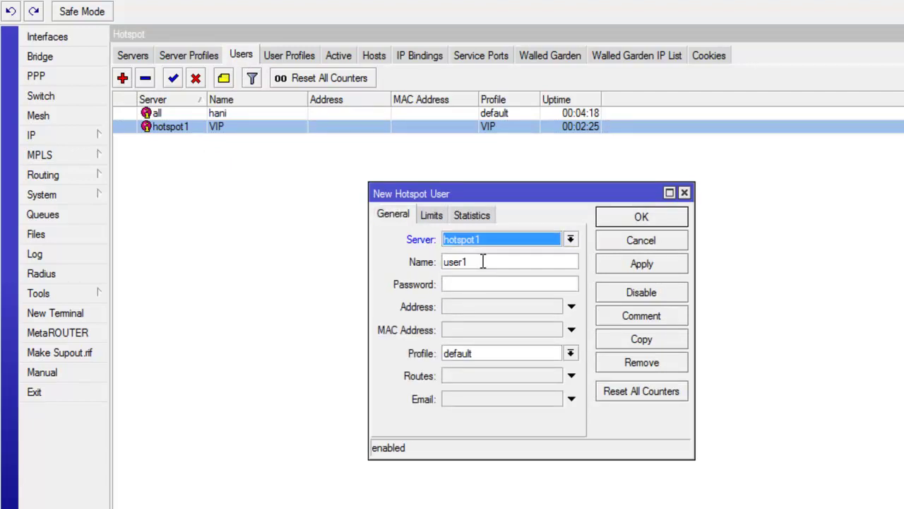
{"action": "double_click", "coordinate": [464, 262]}
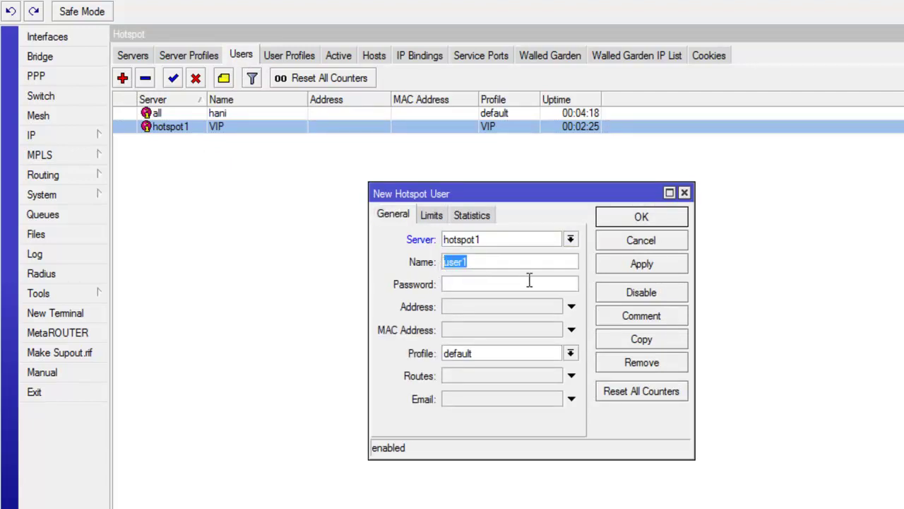
{"action": "type", "text": "qu"}
{"action": "key", "text": "BackSpace"}
{"action": "key", "text": "BackSpace"}
{"action": "type", "text": "QUOTA"}
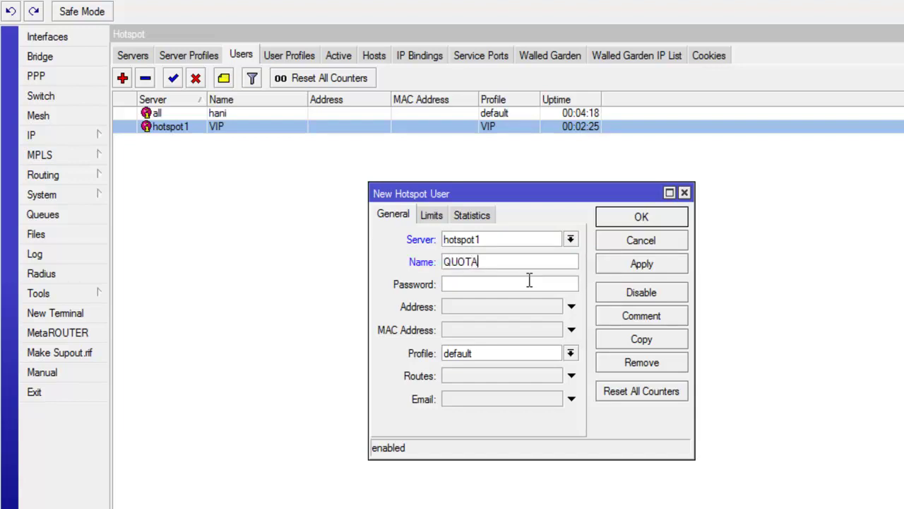
Step: Give the QUOTA user a password and assign it the QUOTA profile
{"action": "left_click", "coordinate": [518, 283]}
{"action": "type", "text": "12"}
{"action": "key", "text": "BackSpace"}
{"action": "key", "text": "BackSpace"}
{"action": "type", "text": "123456"}
{"action": "left_click", "coordinate": [506, 347]}
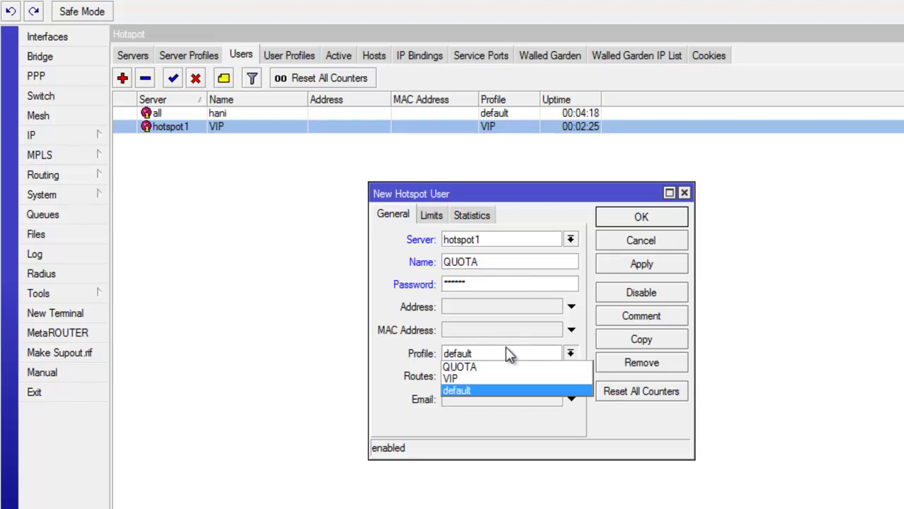
{"action": "left_click", "coordinate": [479, 367]}
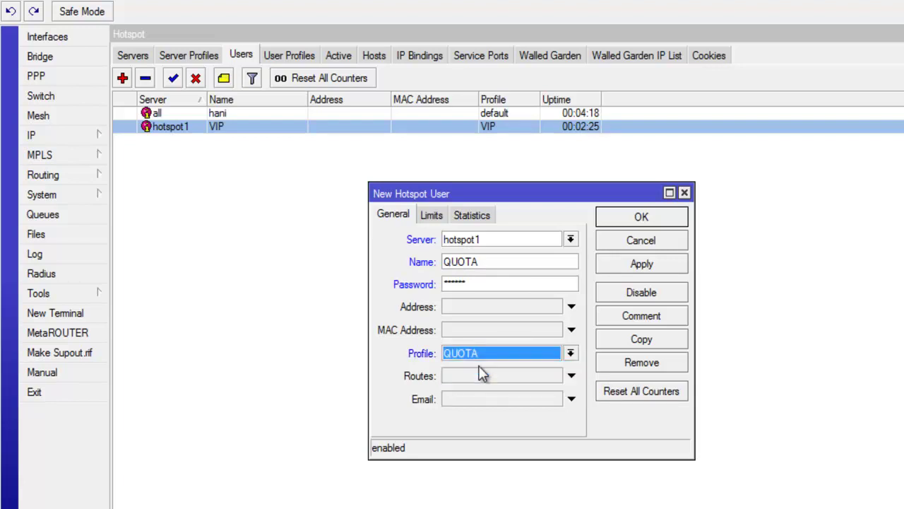
{"action": "left_click", "coordinate": [433, 218]}
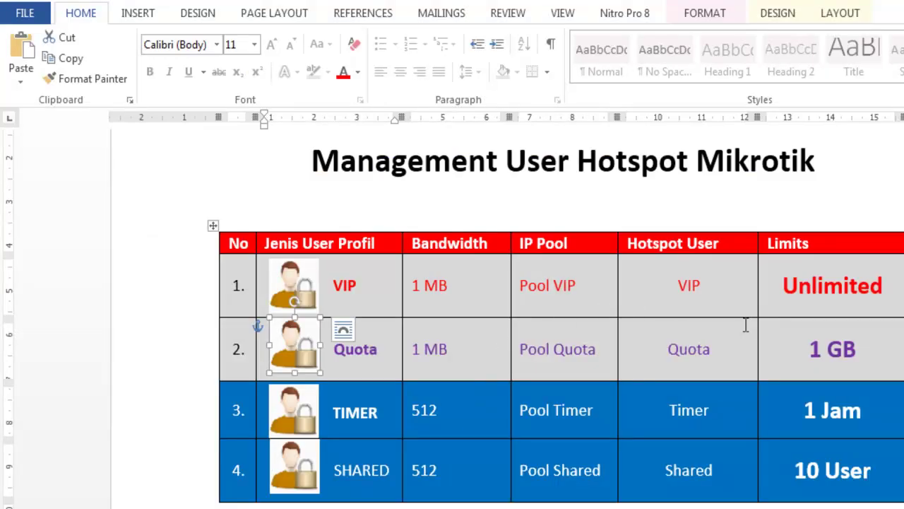
Step: Highlight '1 GB' in the Limits column of the Quota row in the Word table
{"action": "left_click_drag", "start_coordinate": [804, 351], "coordinate": [856, 353]}
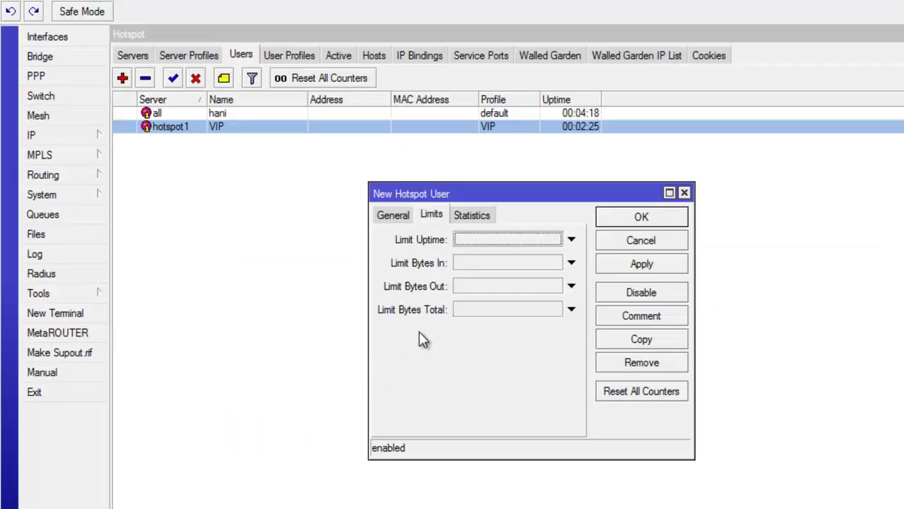
Step: Set Limit Bytes In, Limit Bytes Out and Limit Bytes Total to 102400 each
{"action": "left_click", "coordinate": [485, 262]}
{"action": "type", "text": "10240"}
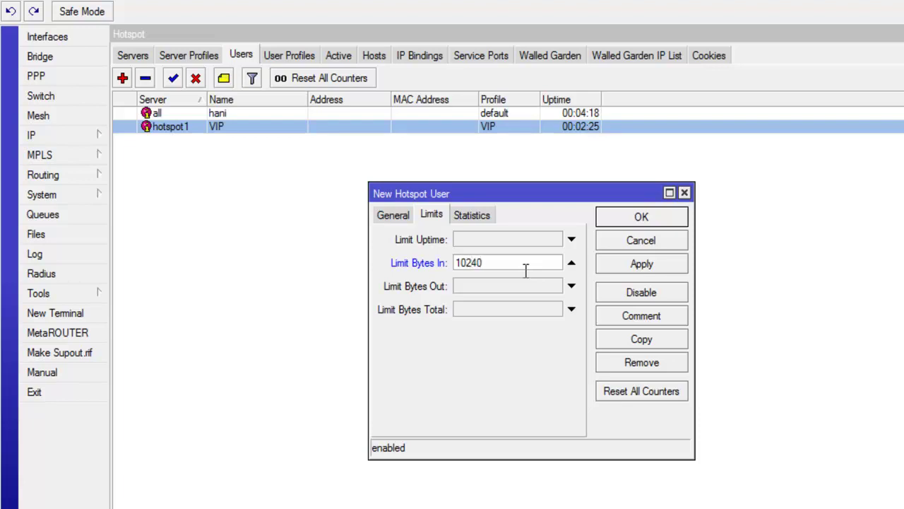
{"action": "left_click", "coordinate": [519, 286]}
{"action": "type", "text": "10240"}
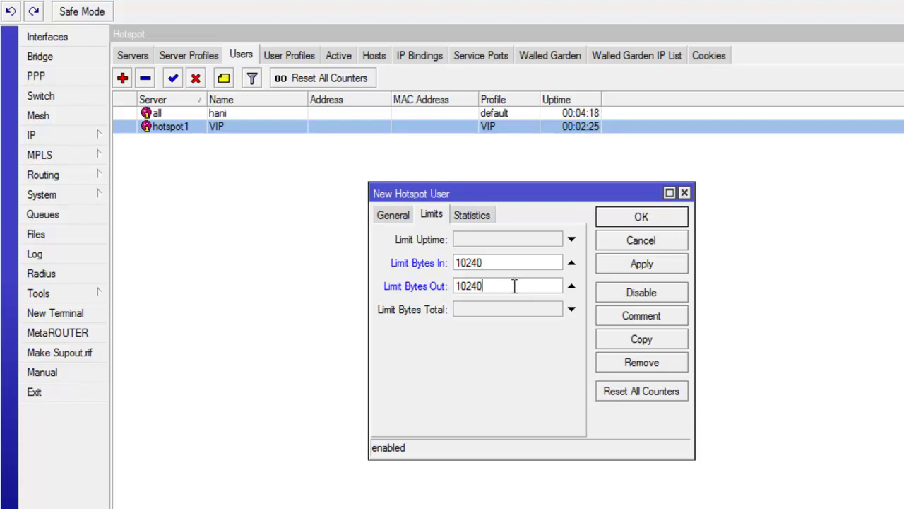
{"action": "type", "text": "0"}
{"action": "left_click", "coordinate": [495, 263]}
{"action": "type", "text": "0"}
{"action": "left_click", "coordinate": [488, 309]}
{"action": "type", "text": "10240"}
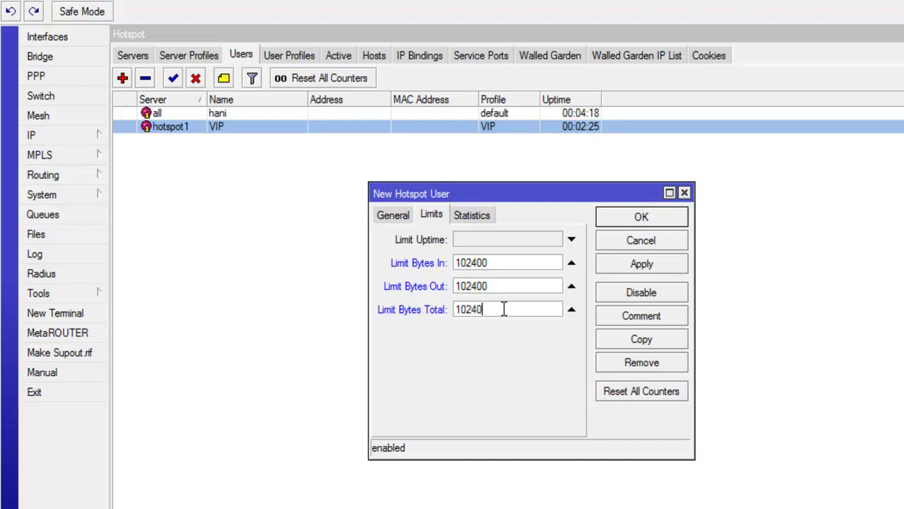
{"action": "type", "text": "0"}
Step: Check the three 102400 byte limits, then save the QUOTA user
{"action": "left_click", "coordinate": [503, 262]}
{"action": "double_click", "coordinate": [486, 262]}
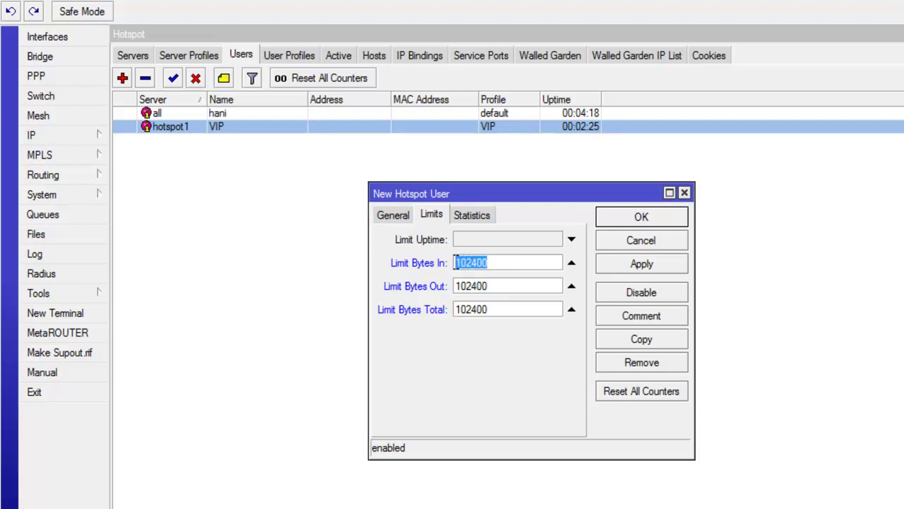
{"action": "double_click", "coordinate": [504, 285]}
{"action": "double_click", "coordinate": [497, 310]}
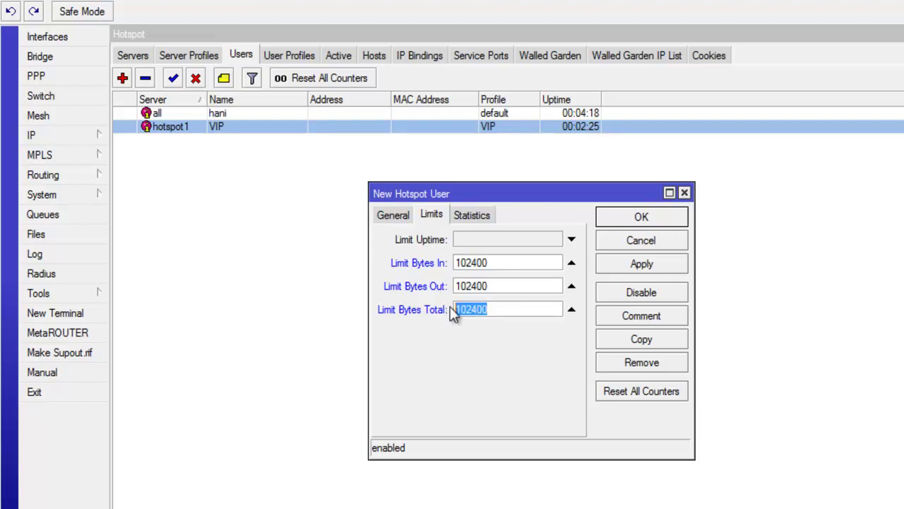
{"action": "left_click", "coordinate": [501, 284]}
{"action": "double_click", "coordinate": [471, 286]}
{"action": "left_click", "coordinate": [502, 262]}
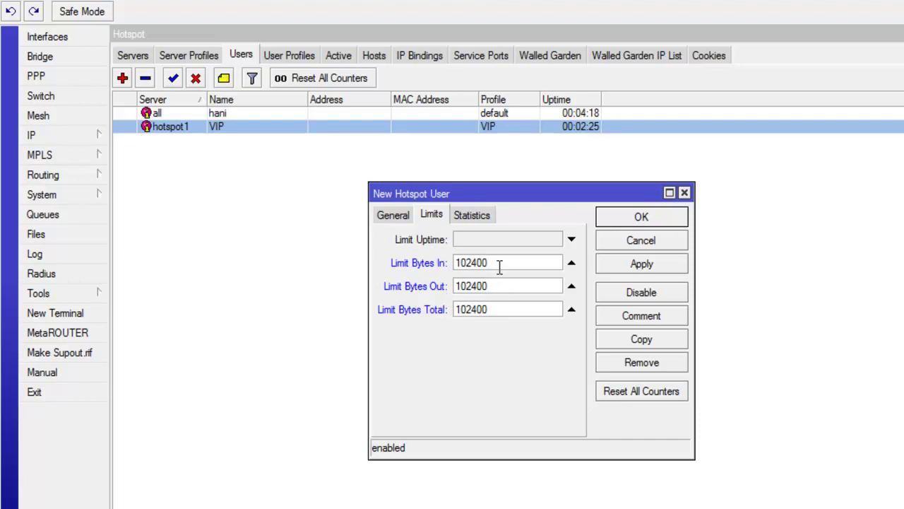
{"action": "left_click", "coordinate": [633, 265]}
{"action": "left_click", "coordinate": [639, 217]}
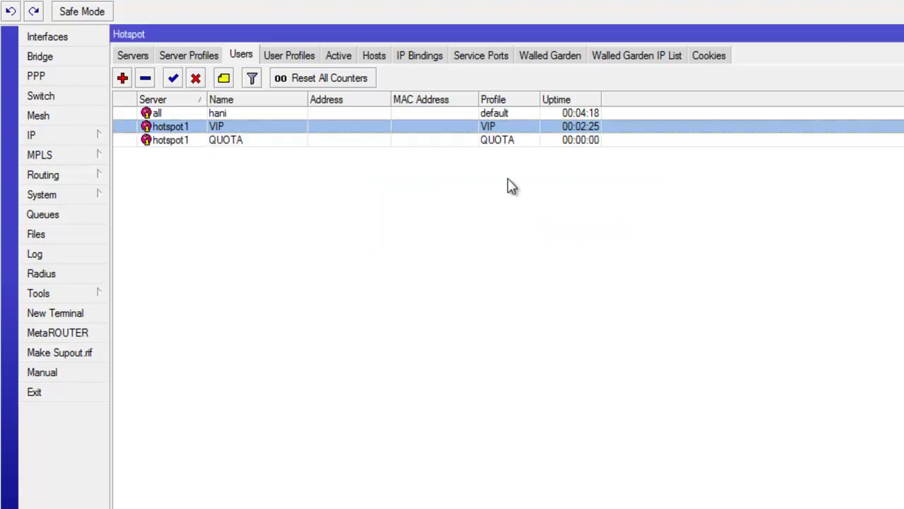
Step: Show the Limit Bytes Total column in the Users list and select the QUOTA row
{"action": "right_click", "coordinate": [381, 173]}
{"action": "mouse_move", "coordinate": [503, 251]}
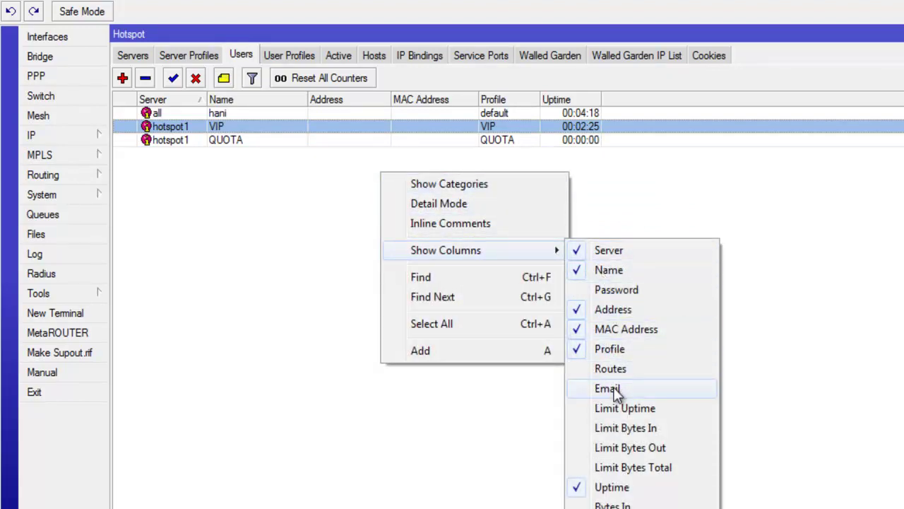
{"action": "left_click", "coordinate": [627, 468]}
{"action": "left_click", "coordinate": [612, 147]}
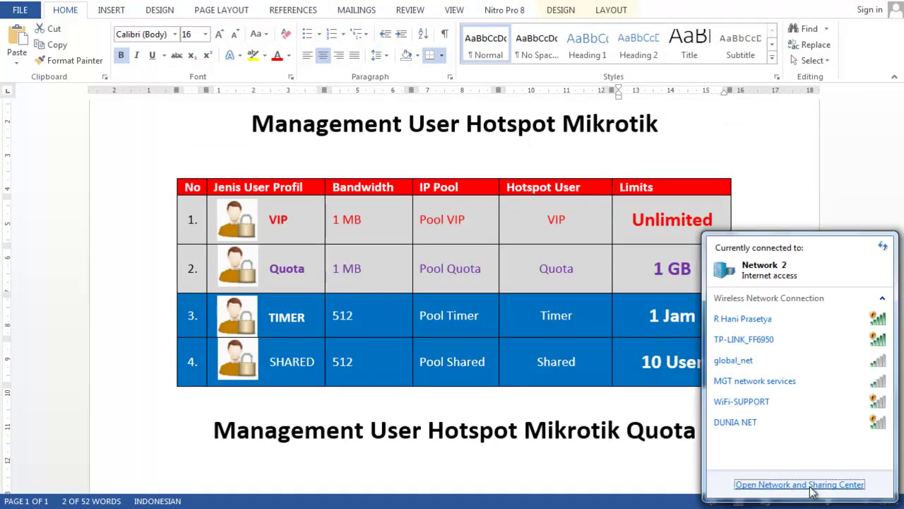
Step: Disable the Local Area Connection adapter in Network Connections, then select Wireless Network Connection
{"action": "left_click", "coordinate": [809, 487]}
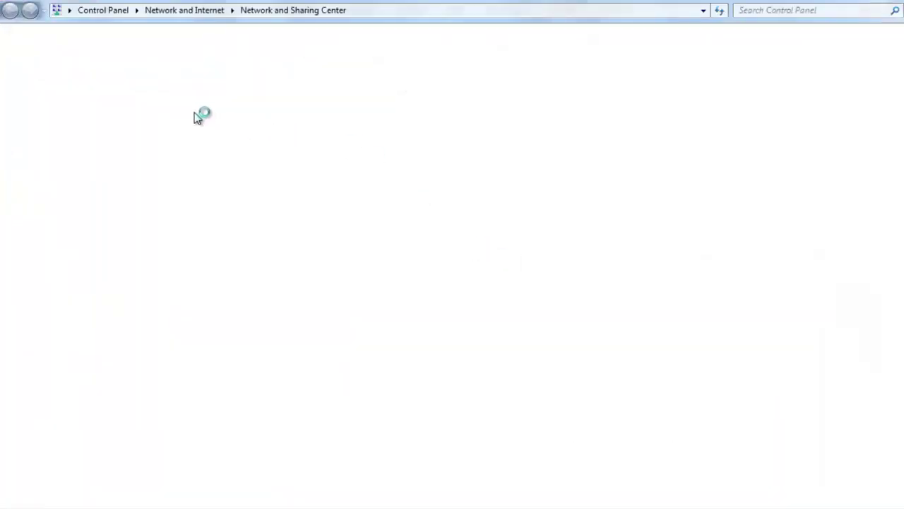
{"action": "left_click", "coordinate": [92, 80]}
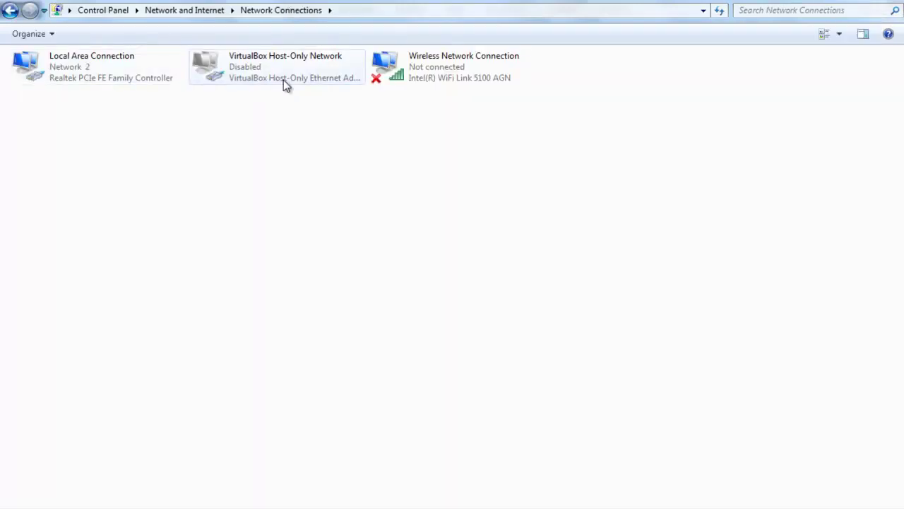
{"action": "left_click", "coordinate": [99, 78]}
{"action": "right_click", "coordinate": [99, 77]}
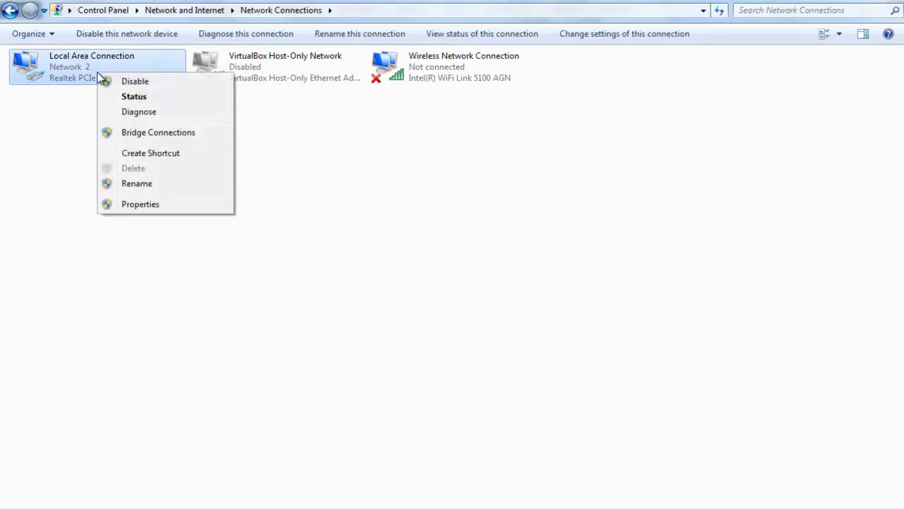
{"action": "left_click", "coordinate": [117, 84]}
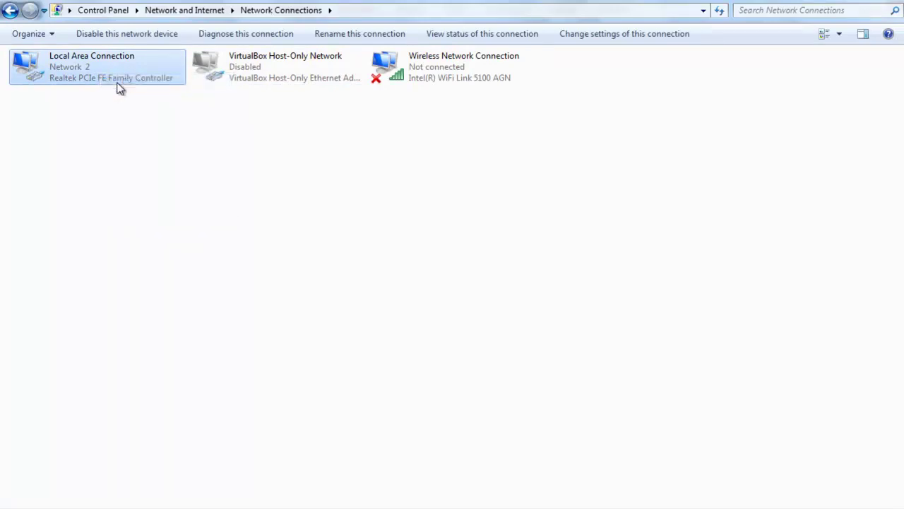
{"action": "left_click", "coordinate": [203, 126]}
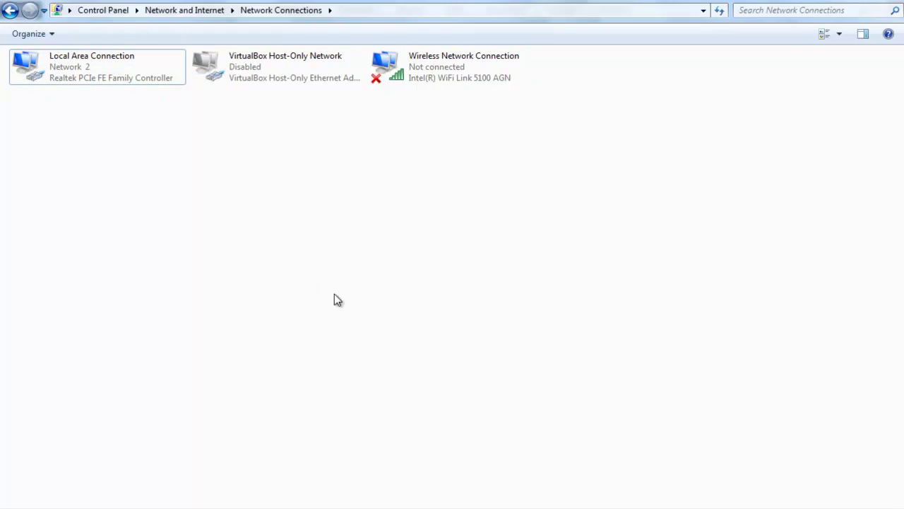
{"action": "left_click", "coordinate": [419, 69]}
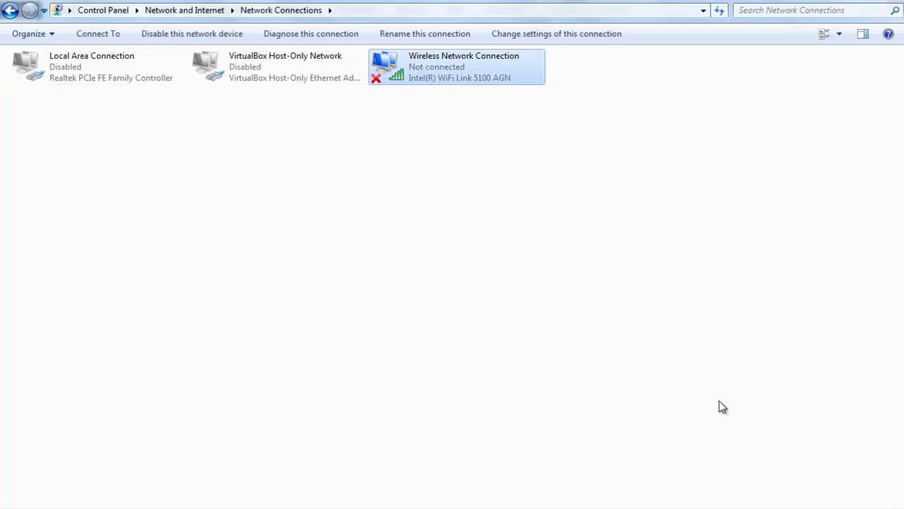
Step: Connect to the hotspot's Wi-Fi network from the taskbar's wireless network list
{"action": "left_click", "coordinate": [809, 505]}
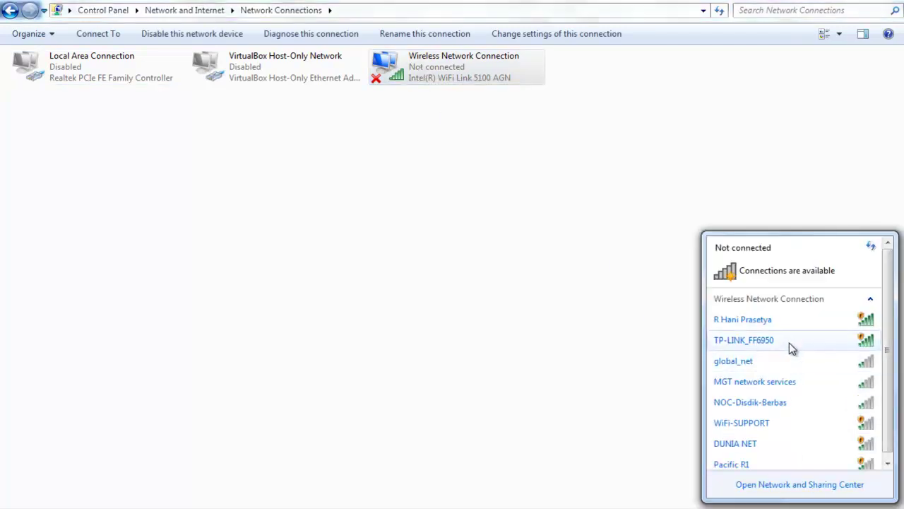
{"action": "left_click", "coordinate": [792, 319]}
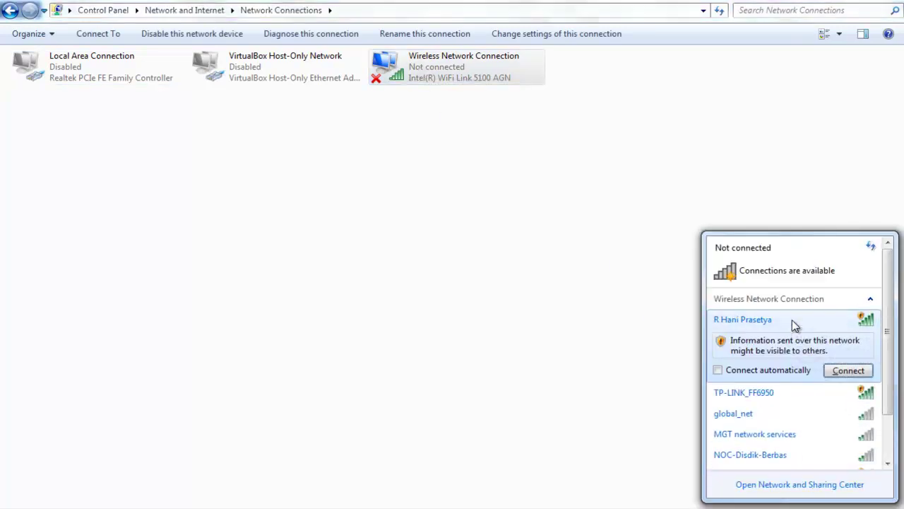
{"action": "left_click", "coordinate": [835, 372]}
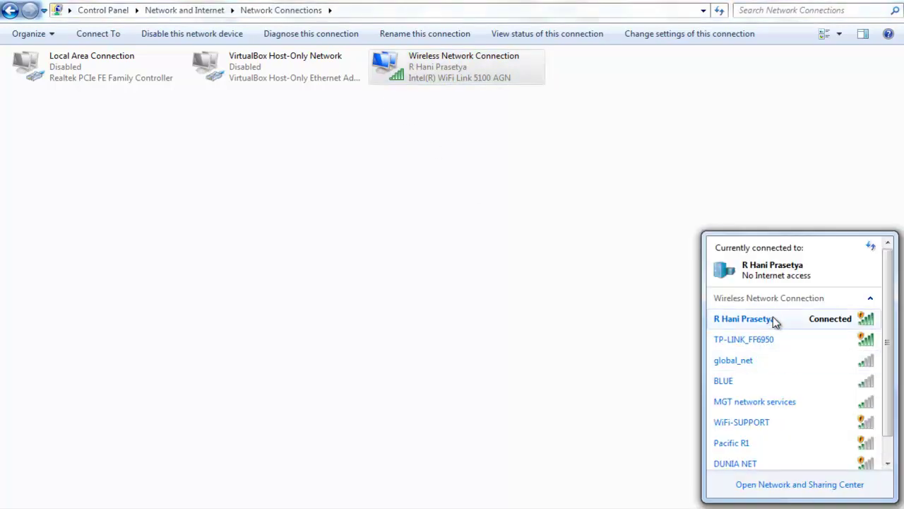
{"action": "mouse_move", "coordinate": [776, 322]}
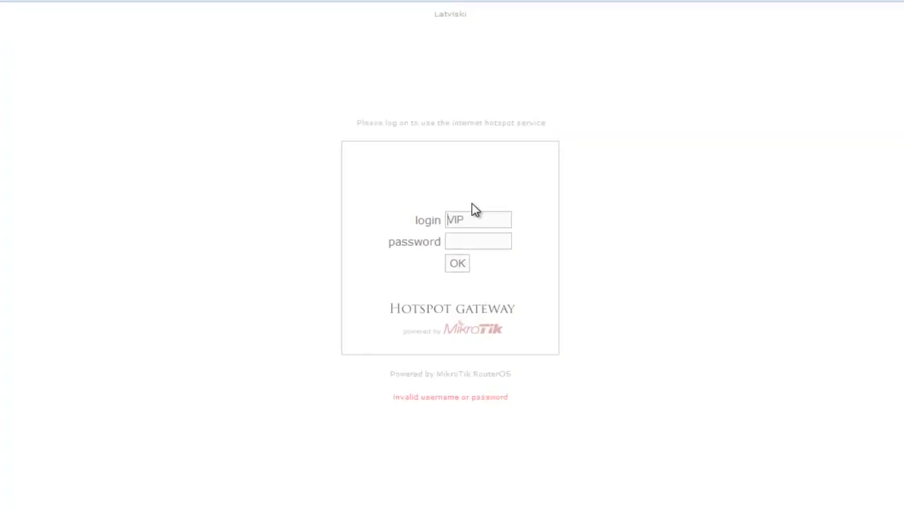
Step: Replace the VIP login with QUOTA, enter its password, and submit the login
{"action": "double_click", "coordinate": [484, 192]}
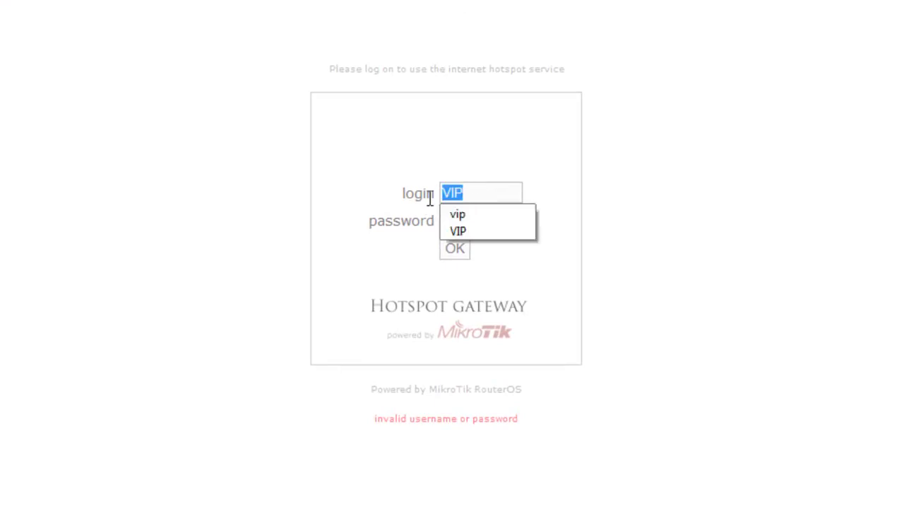
{"action": "key", "text": "BackSpace"}
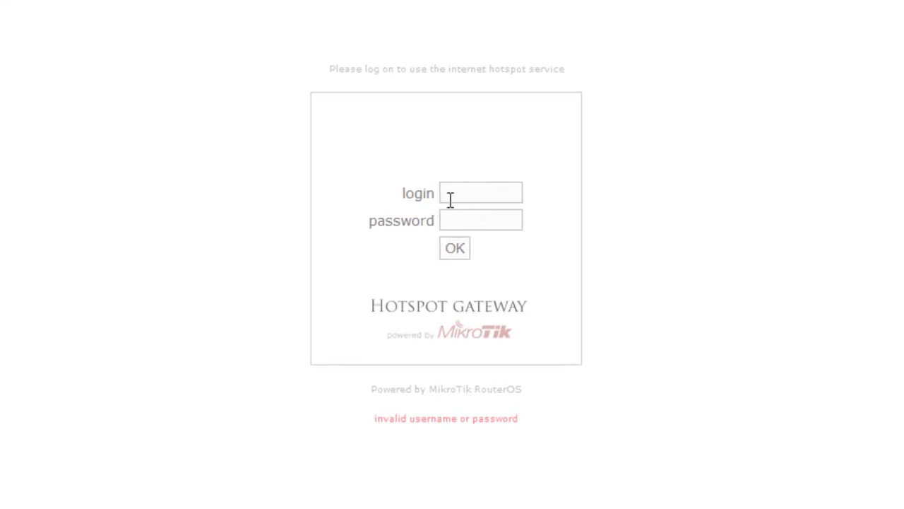
{"action": "type", "text": "QUOTA******"}
{"action": "double_click", "coordinate": [493, 194]}
{"action": "left_click_drag", "start_coordinate": [499, 221], "coordinate": [432, 221]}
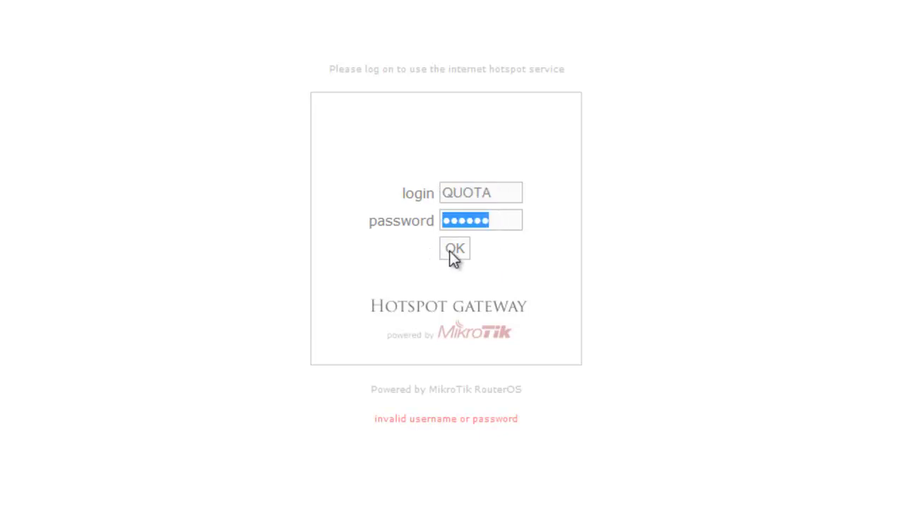
{"action": "left_click", "coordinate": [506, 221]}
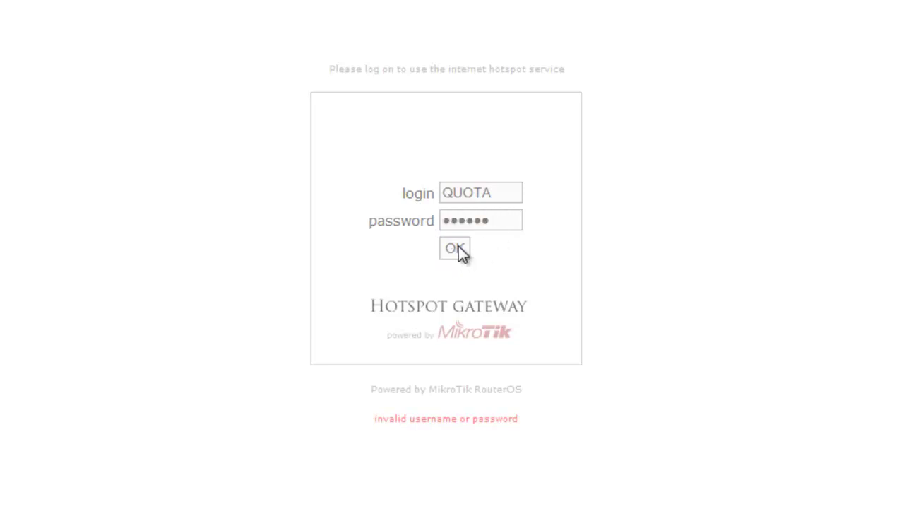
{"action": "left_click", "coordinate": [459, 249]}
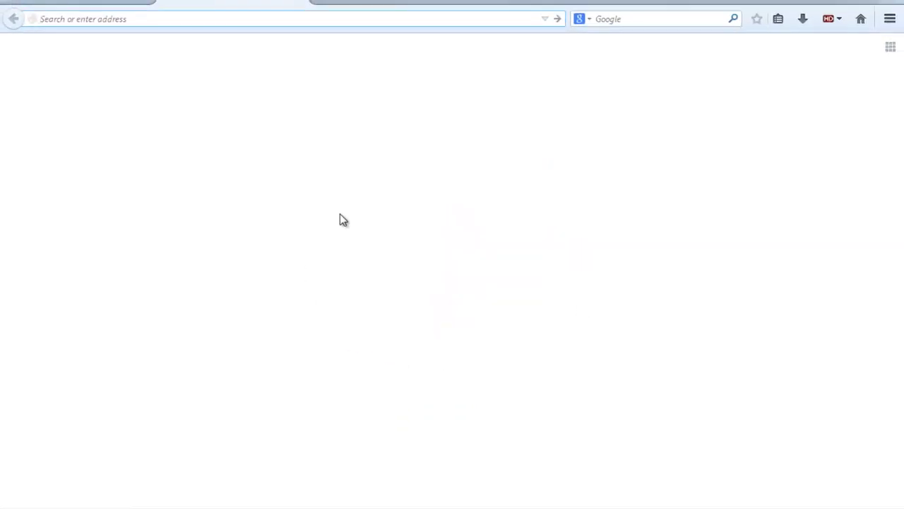
Step: Search Google for a person's name, then check the hotspot status tab and return to the results
{"action": "left_click", "coordinate": [632, 19]}
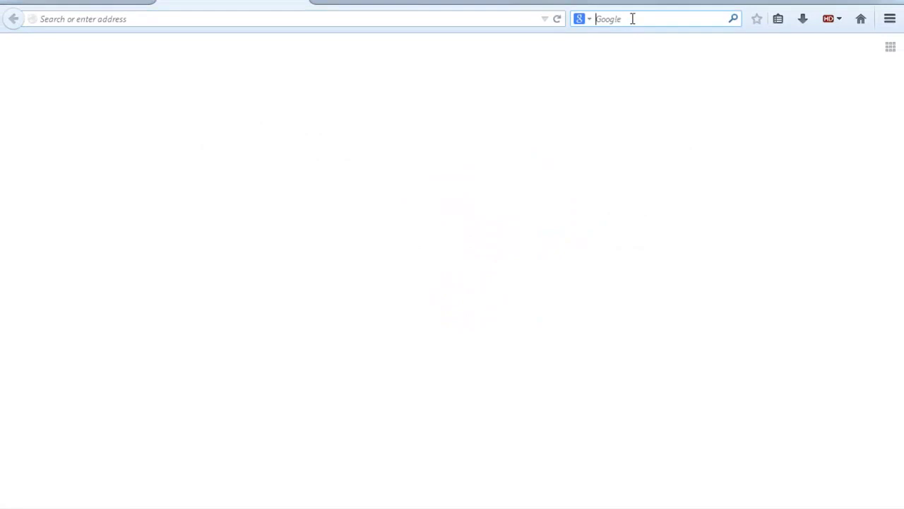
{"action": "type", "text": "R"}
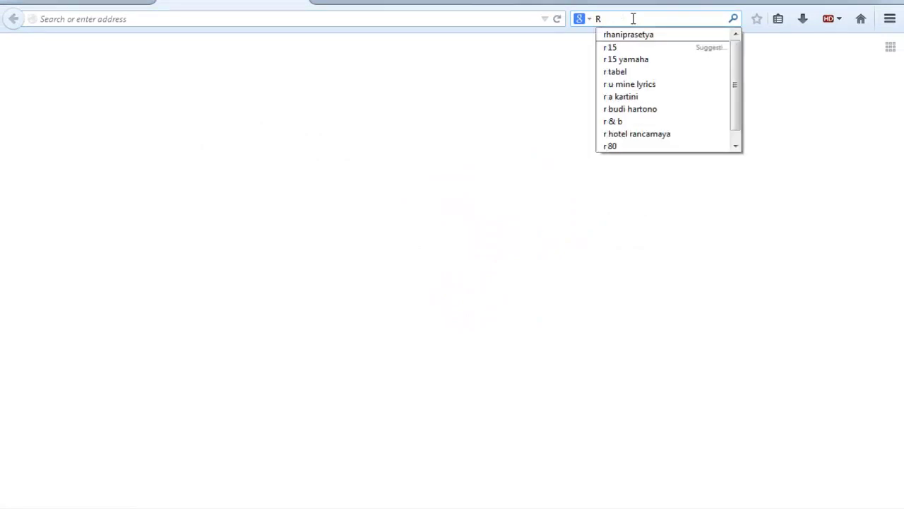
{"action": "key", "text": "Return"}
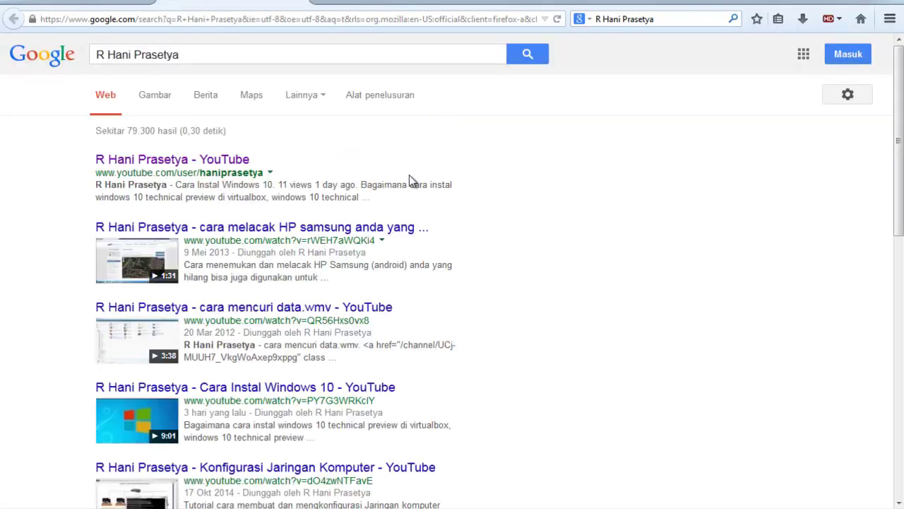
{"action": "left_click", "coordinate": [106, 3]}
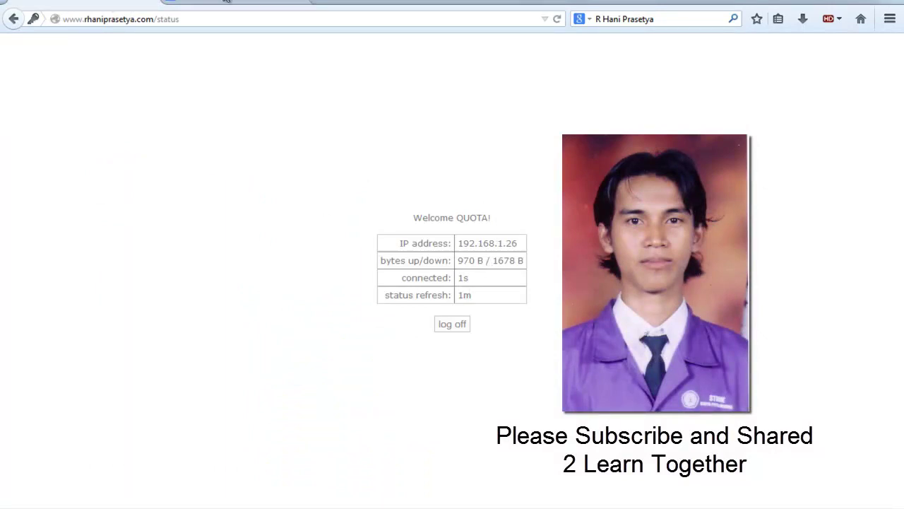
{"action": "left_click", "coordinate": [227, 2]}
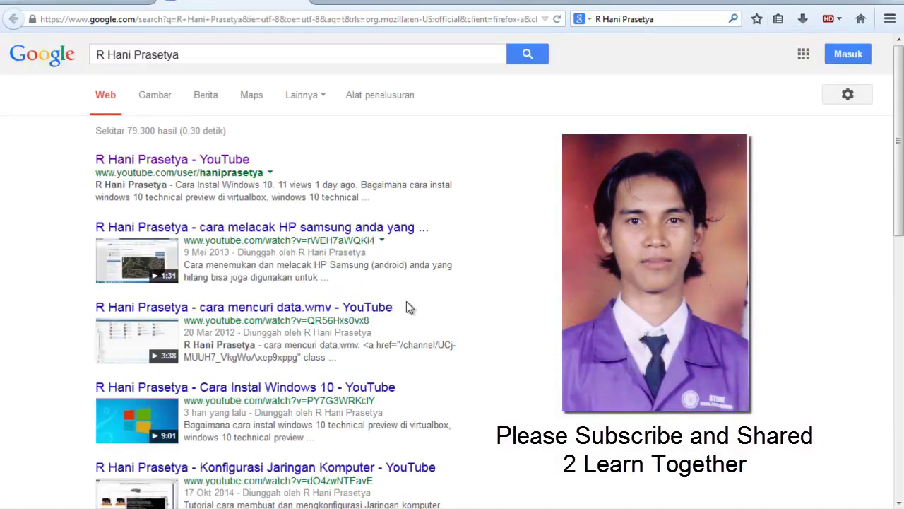